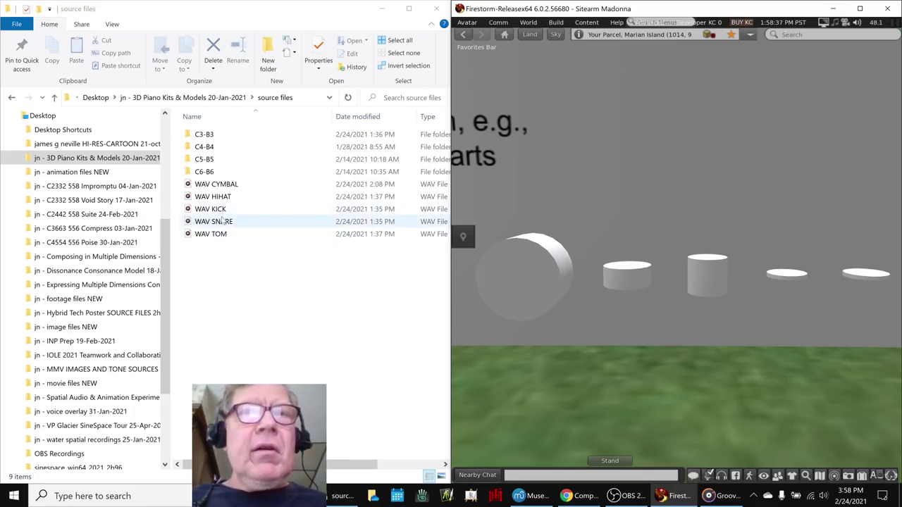
Step: Play the WAV KICK sample from the sound files folder, then return to the 3D viewer
click(526, 502)
double_click(267, 210)
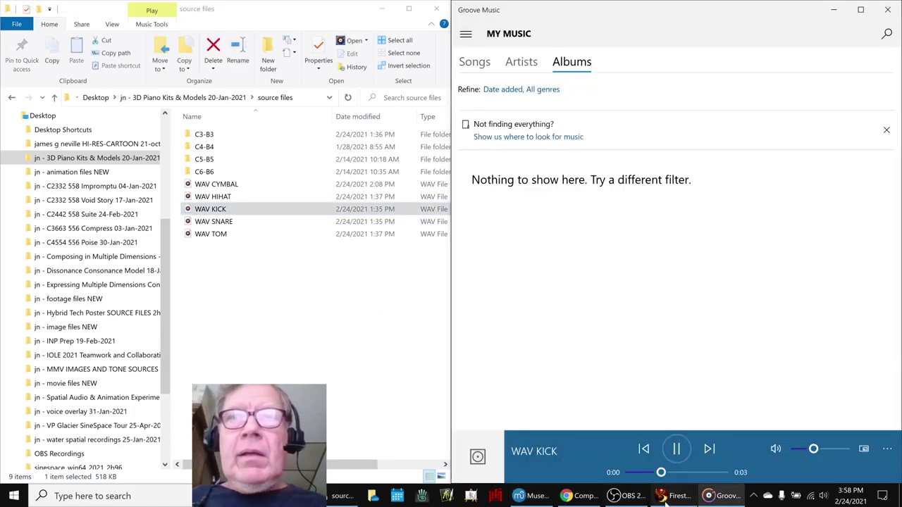
click(667, 498)
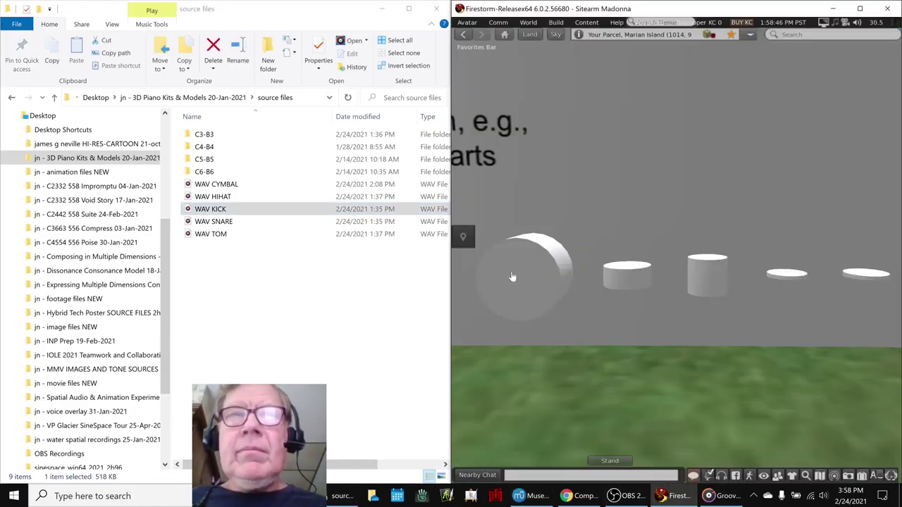
Step: Play the WAV CYMBAL sample and return to the 3D drum kit view
click(528, 496)
click(605, 337)
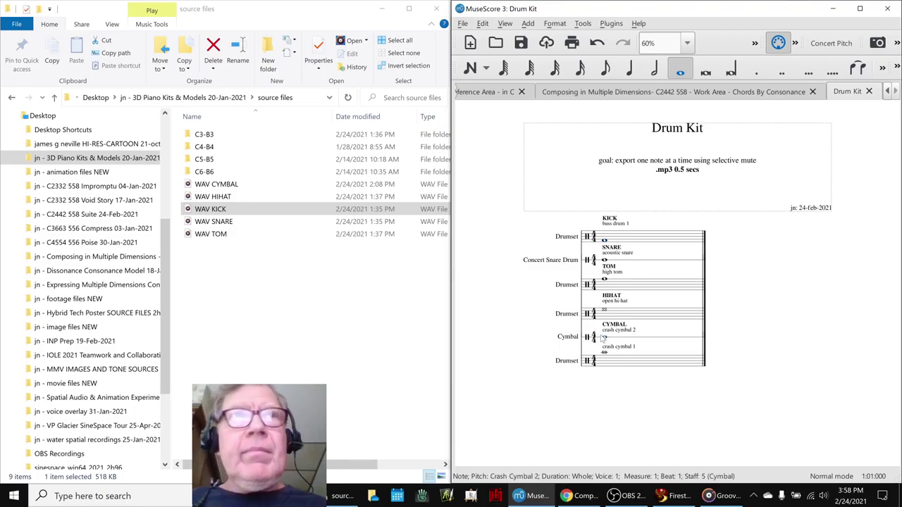
double_click(253, 184)
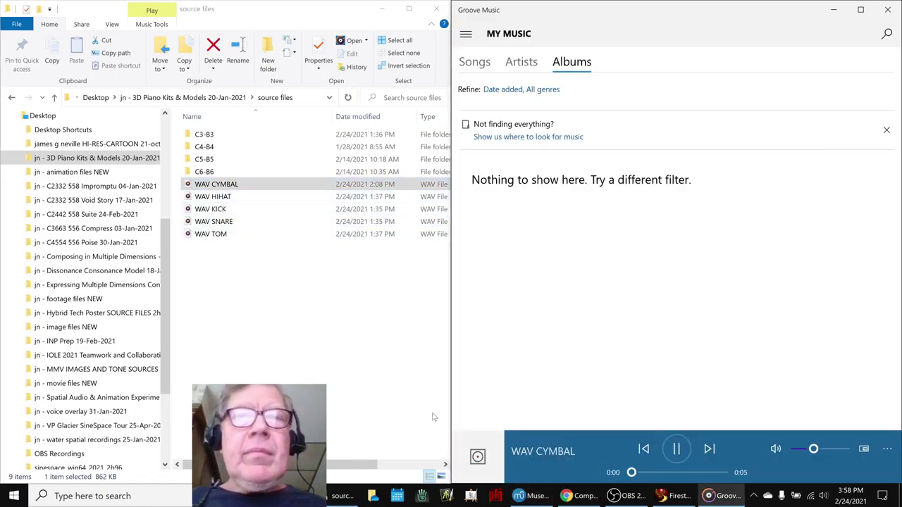
click(676, 496)
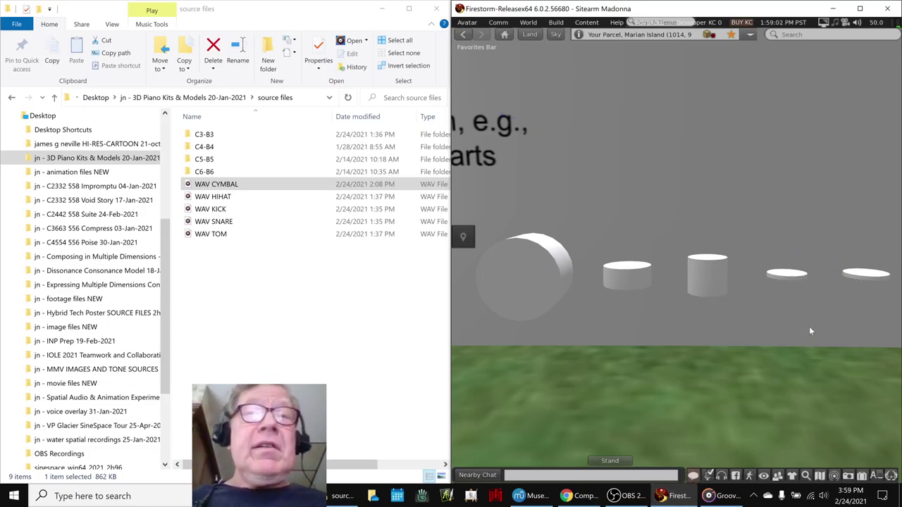
Step: Check the stream info, then open and cancel the Drum Kit score's audio export
key(alt+Tab)
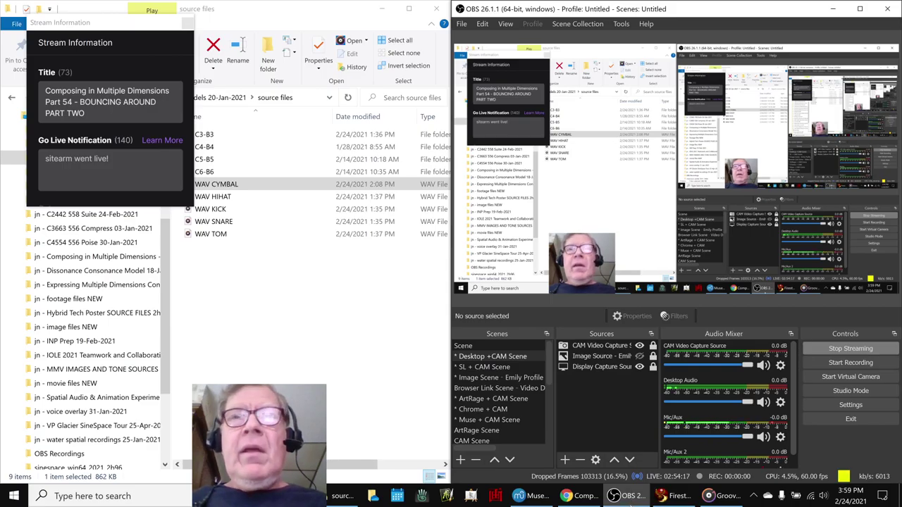
click(632, 496)
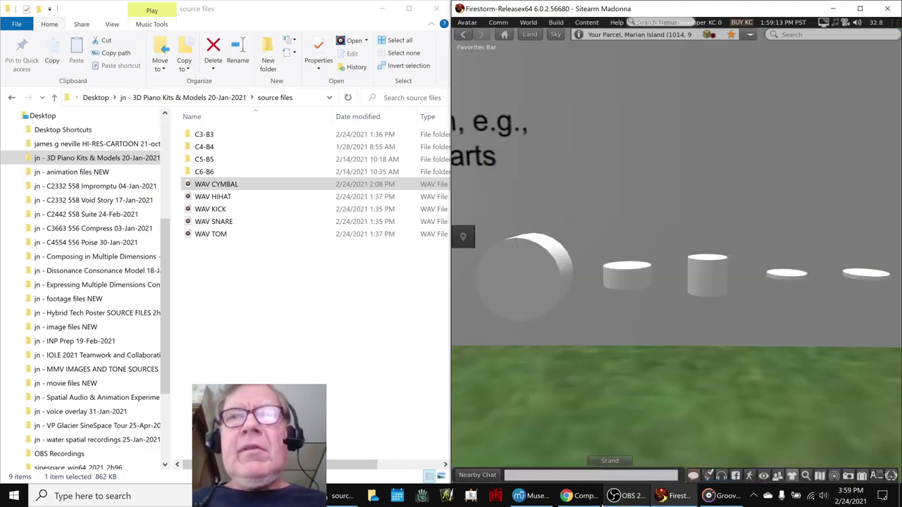
click(533, 496)
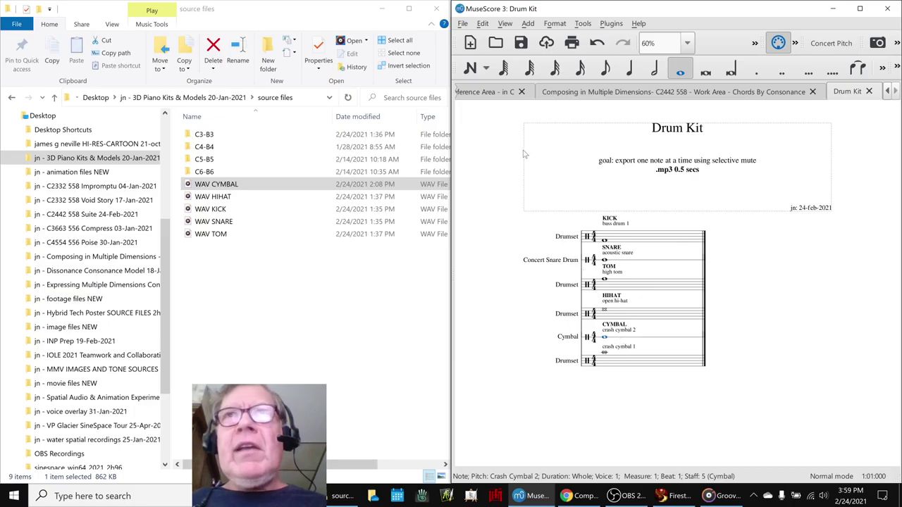
click(463, 23)
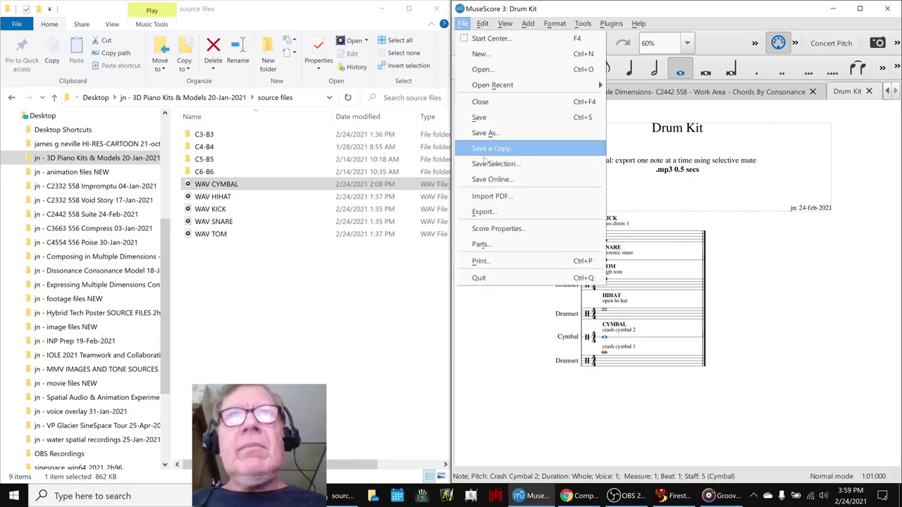
click(485, 211)
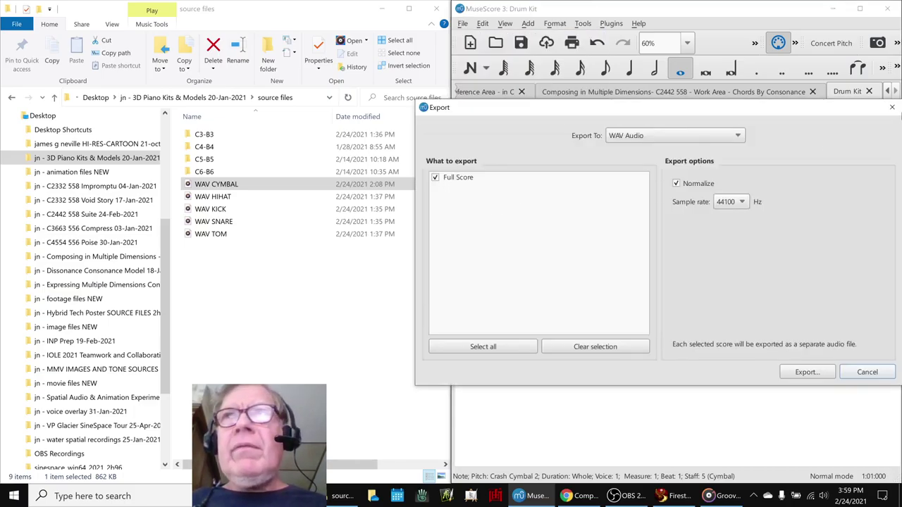
click(892, 107)
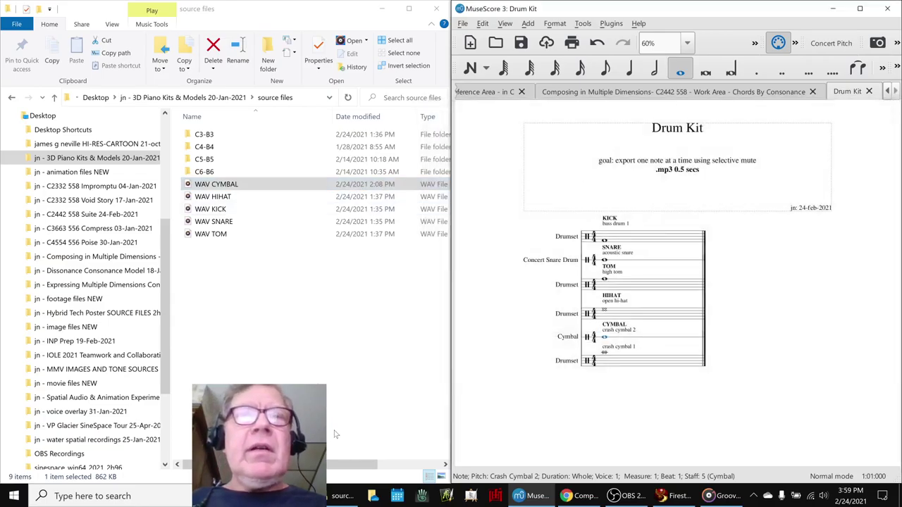
Step: Start a Firestorm bulk upload, browse to the 3D piano kits source files folder, and cancel
click(663, 497)
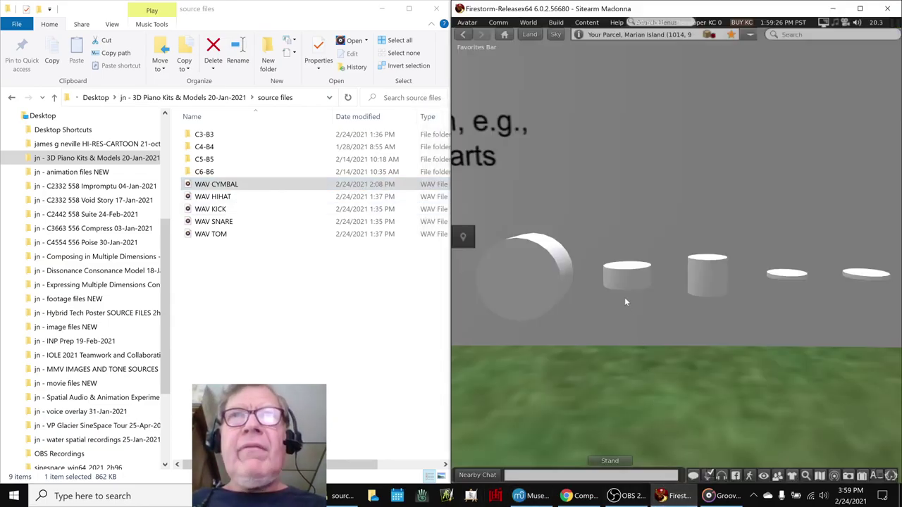
click(556, 22)
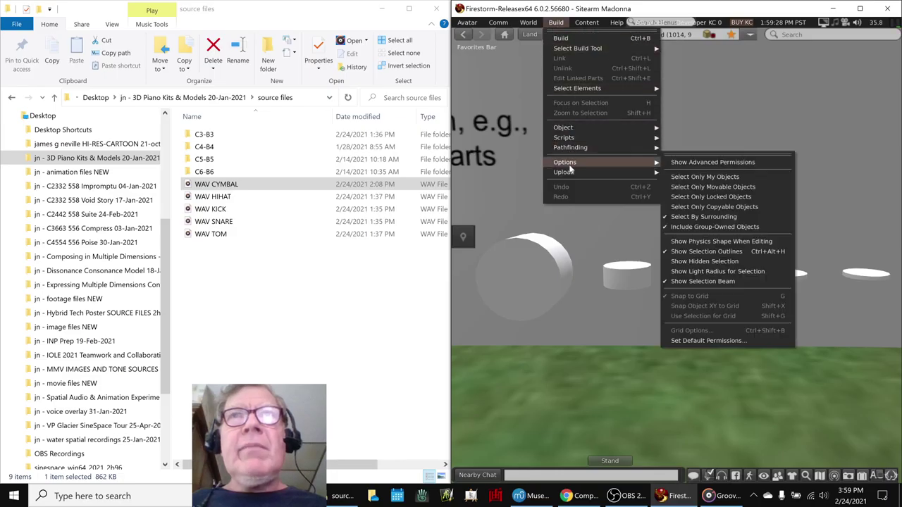
mouse_move(571, 175)
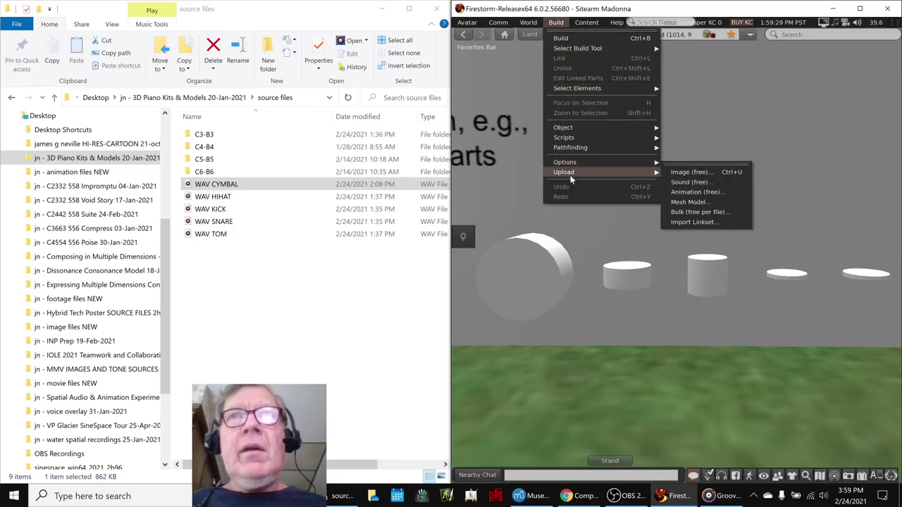
click(685, 212)
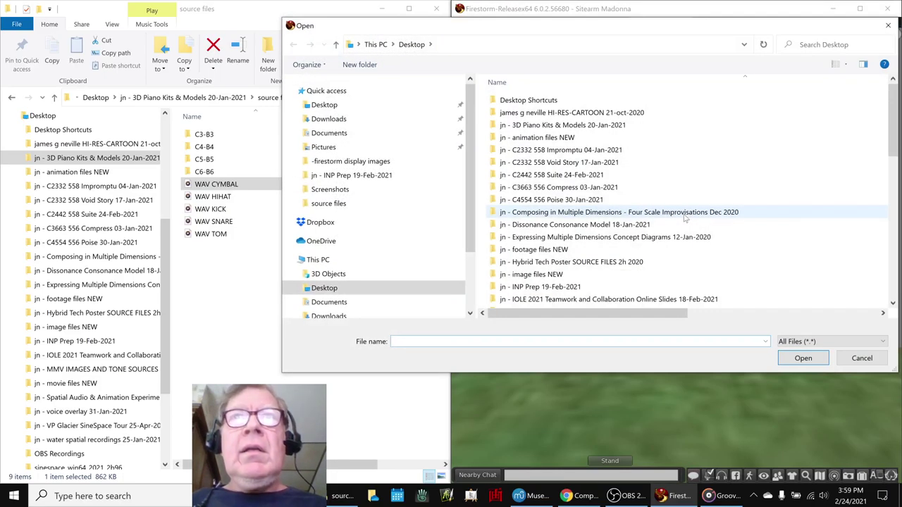
scroll(374, 299, down, 1)
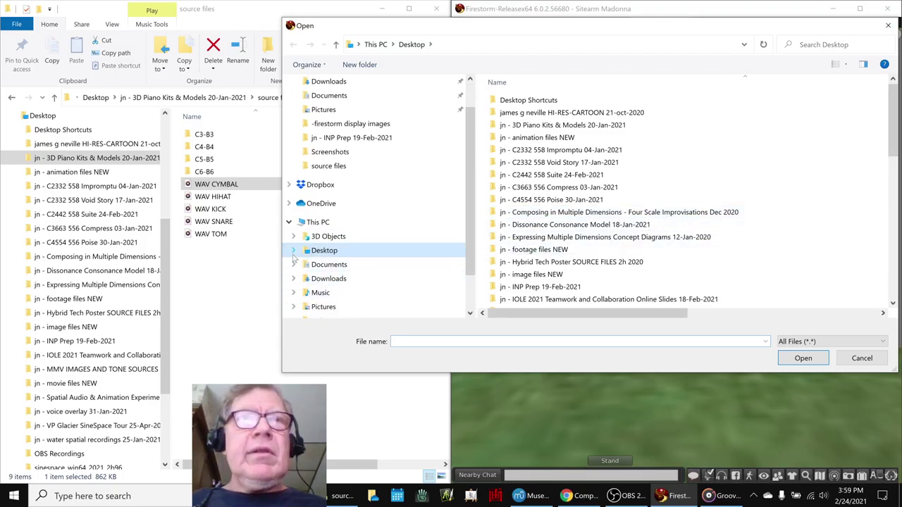
click(296, 255)
click(298, 124)
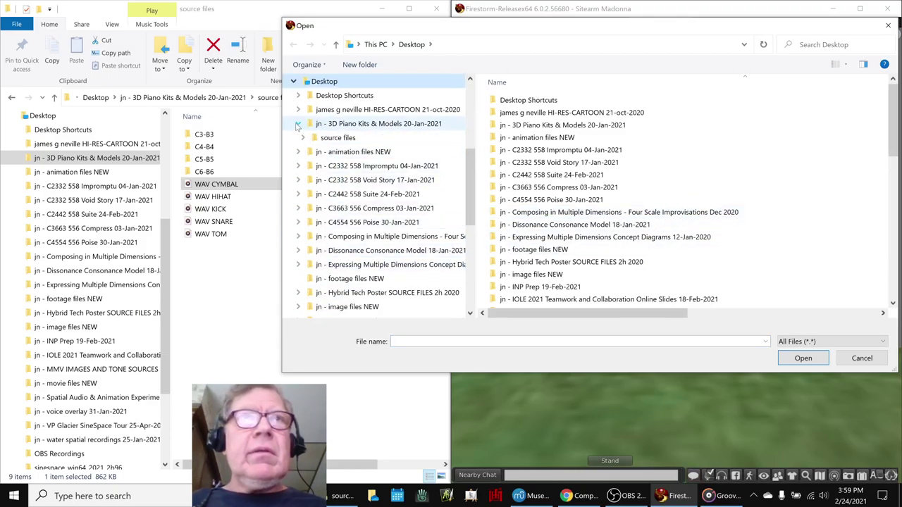
click(331, 138)
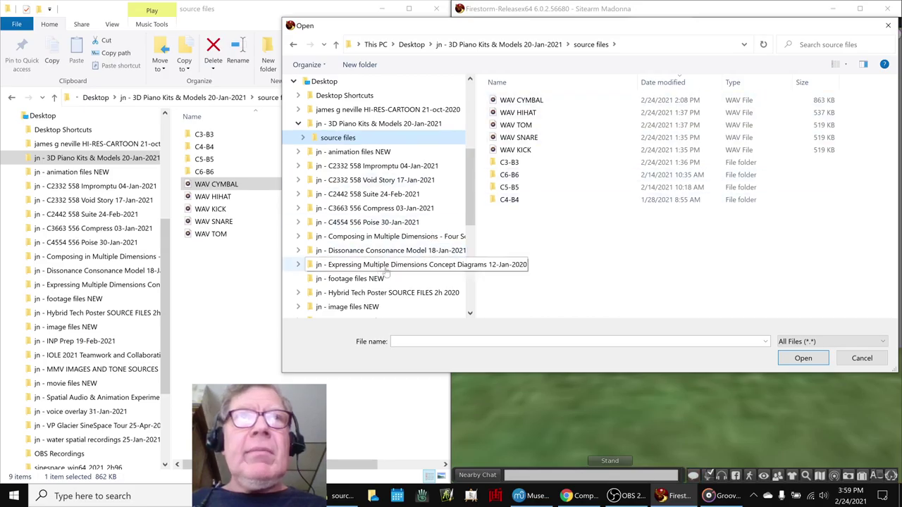
click(887, 26)
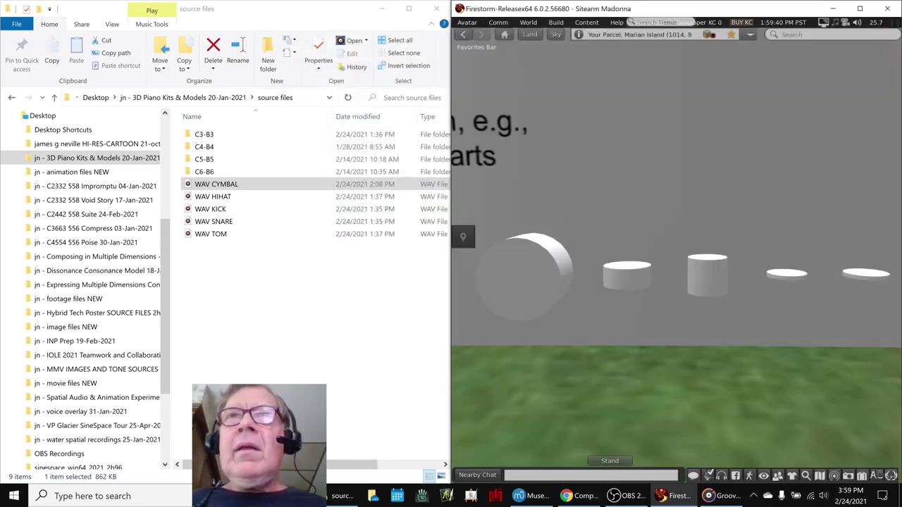
Step: Pull the camera back to the whole display wall and minimize File Explorer to reveal the notes
key(Escape)
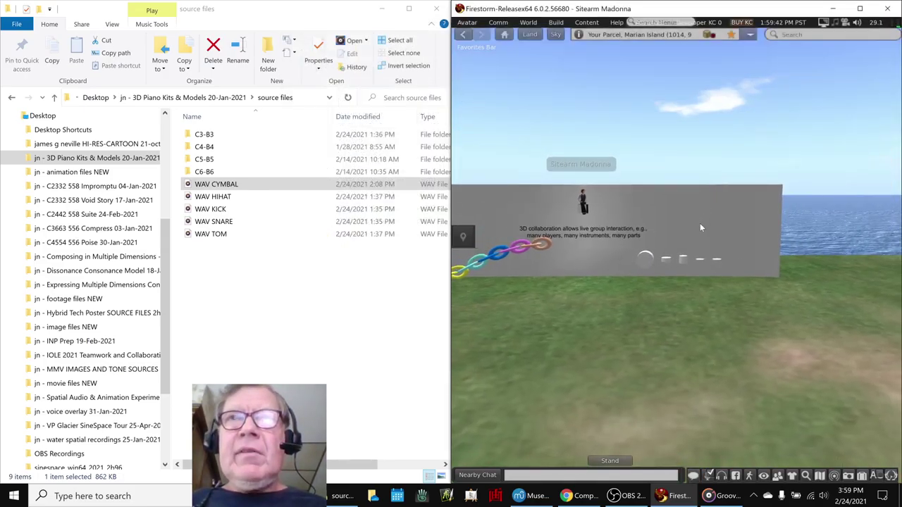
mouse_move(642, 268)
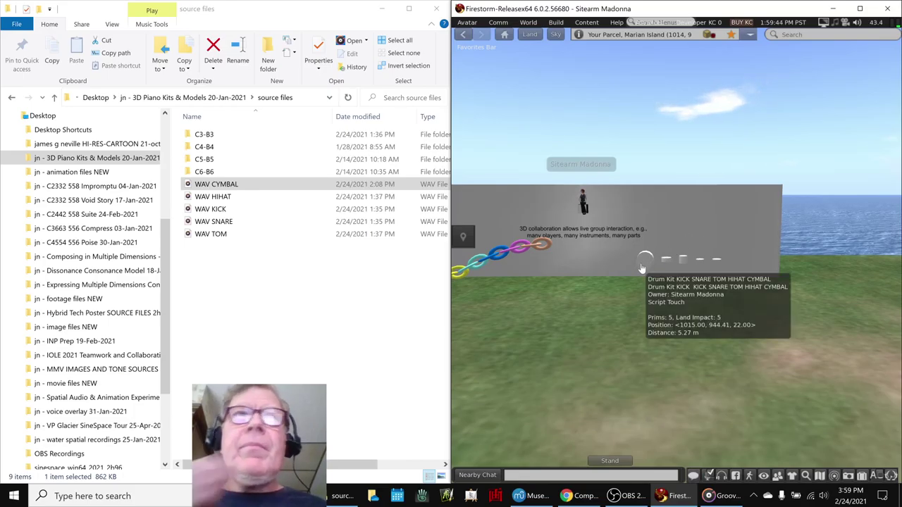
click(384, 9)
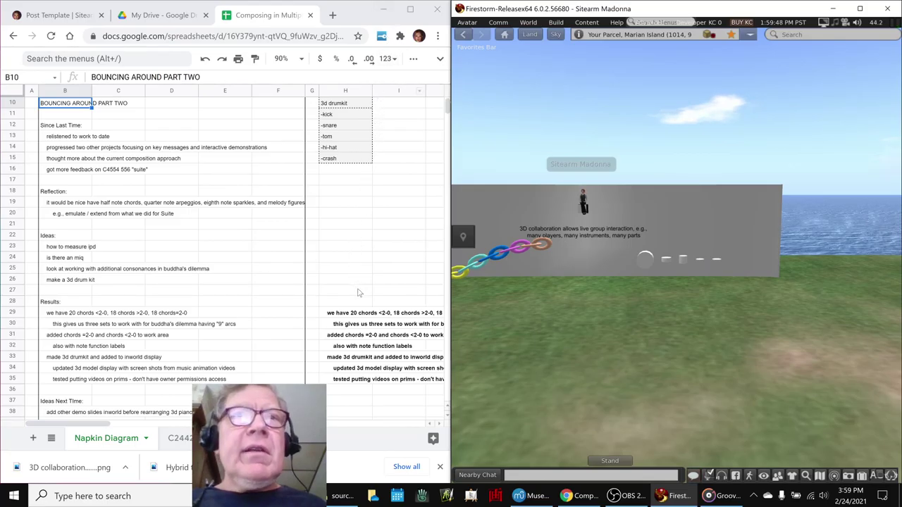
Step: Select H89:H108, the 20 chords Gb14 to D44, then bring MuseScore forward
click(357, 313)
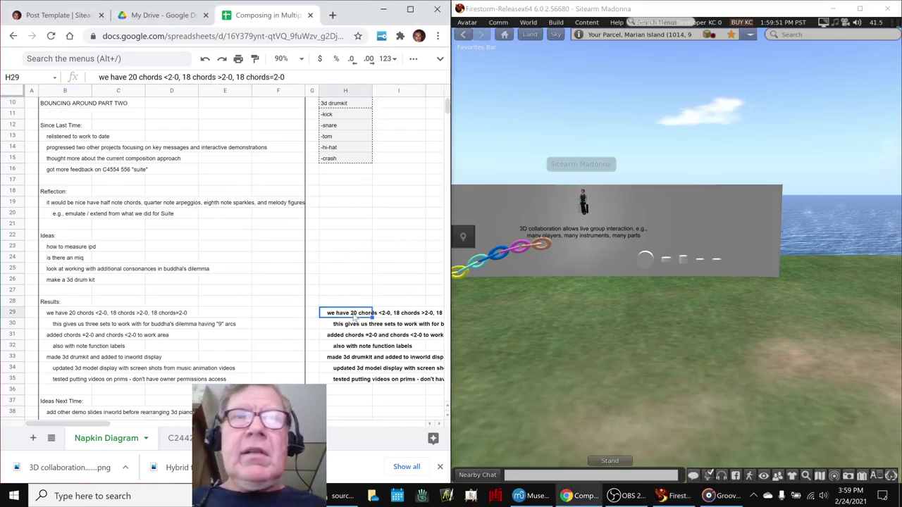
scroll(356, 318, down, 19)
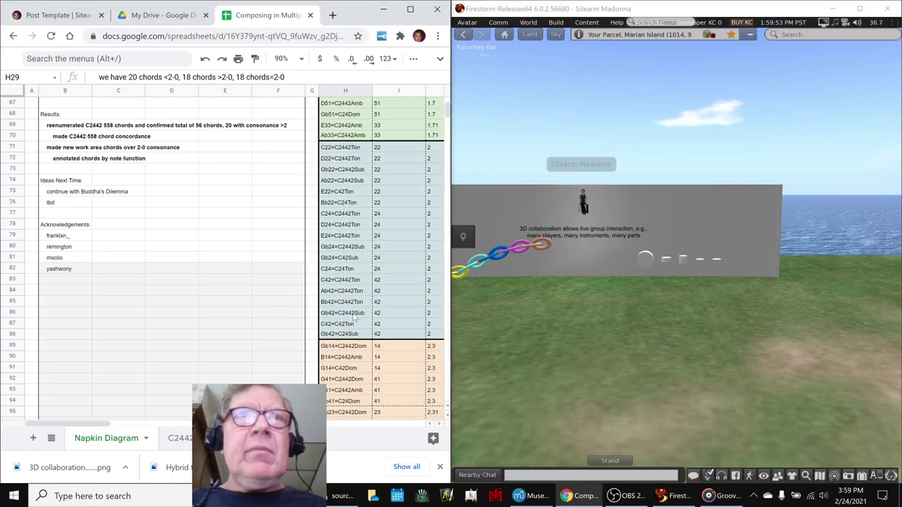
scroll(355, 318, down, 5)
drag(60, 426, 128, 428)
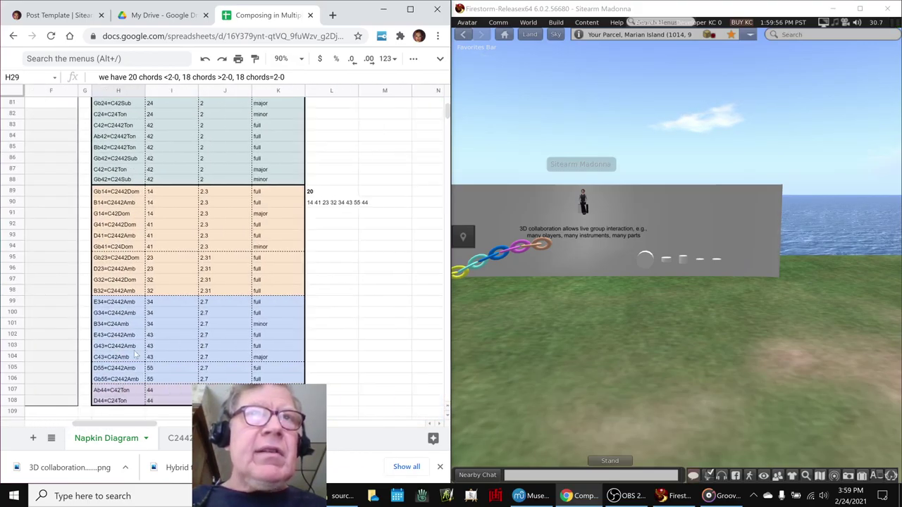
click(134, 192)
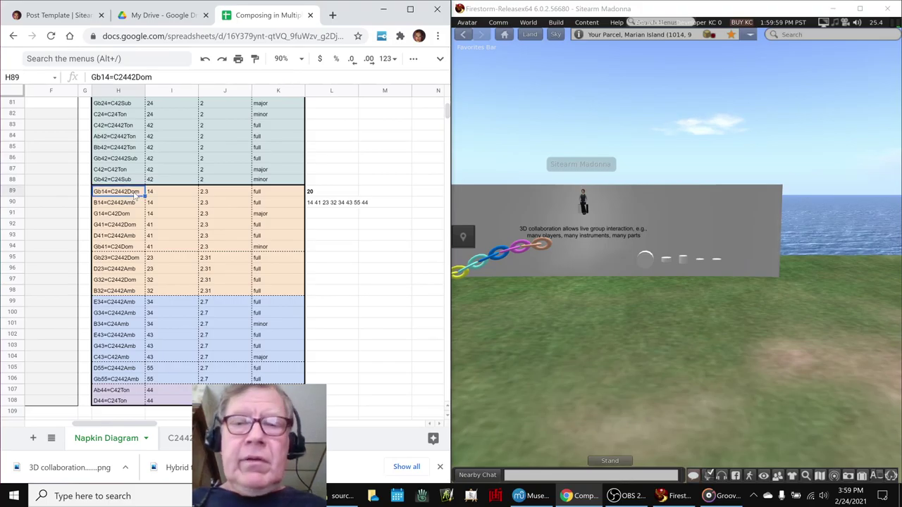
shift+click(109, 399)
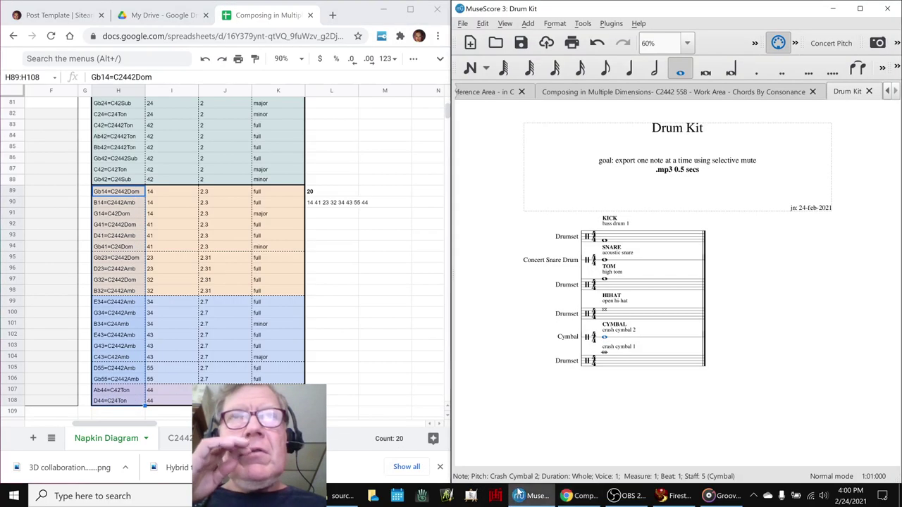
click(530, 496)
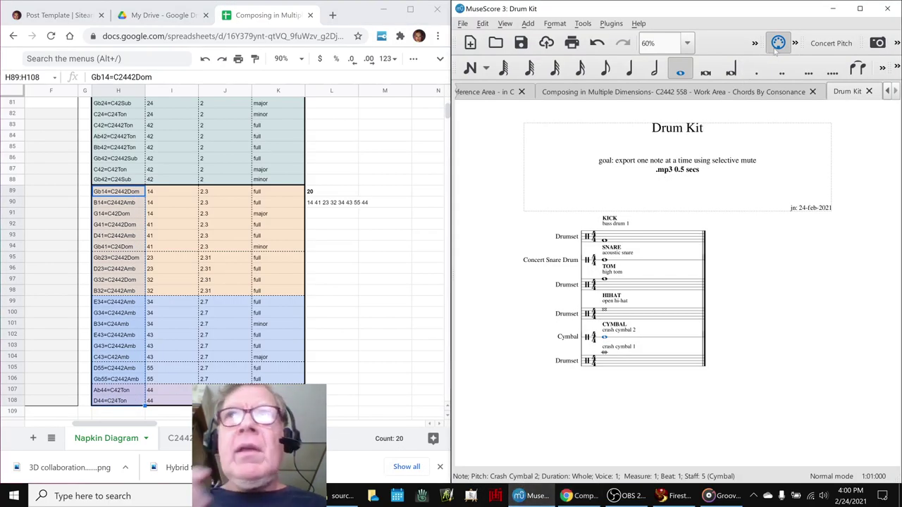
Step: Switch to the Chords By Consonance score and select measure 40, where the above-2.0 group begins
click(607, 95)
scroll(627, 145, down, 15)
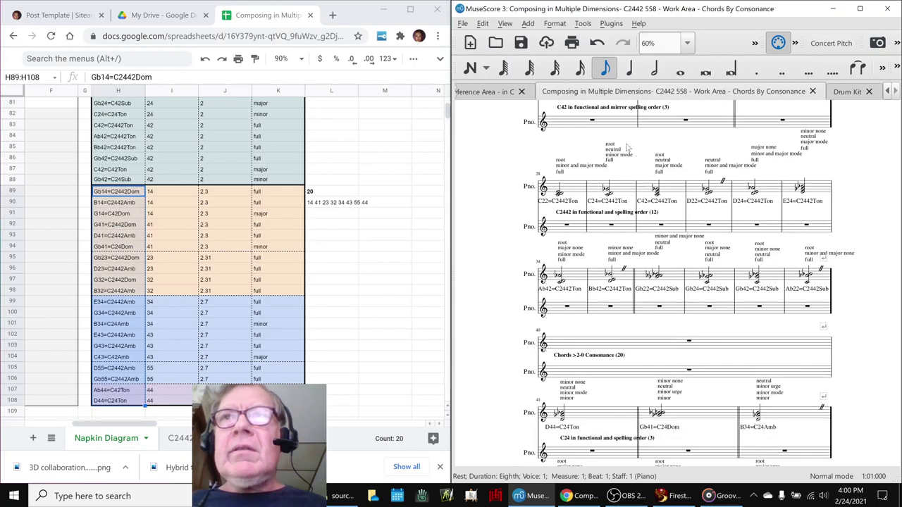
scroll(627, 146, down, 6)
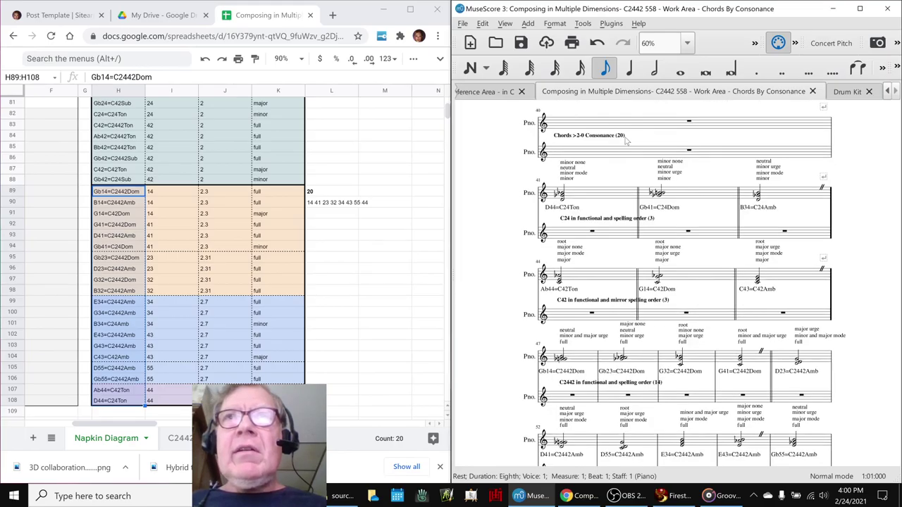
click(617, 152)
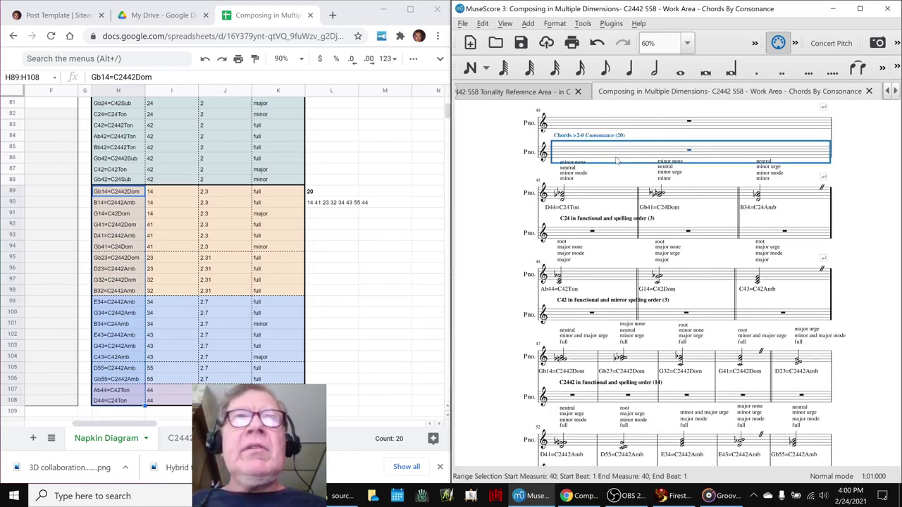
scroll(647, 179, up, 20)
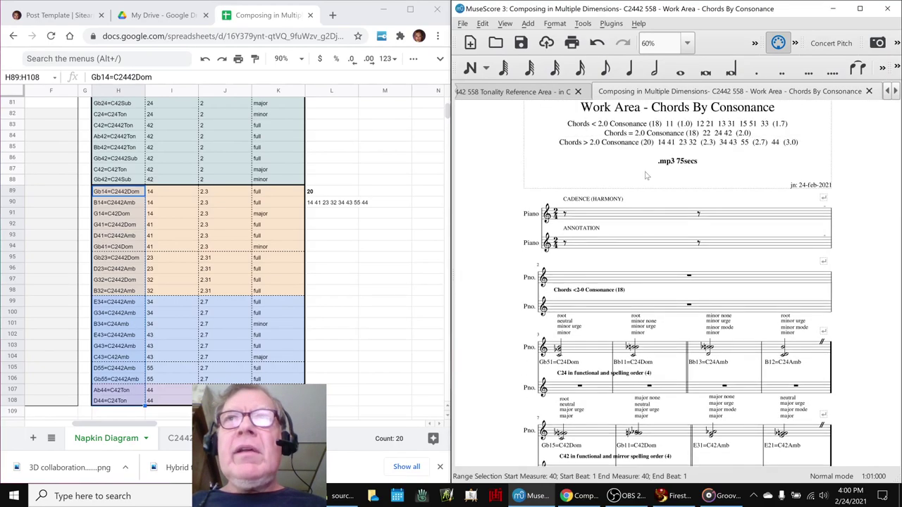
scroll(378, 149, up, 6)
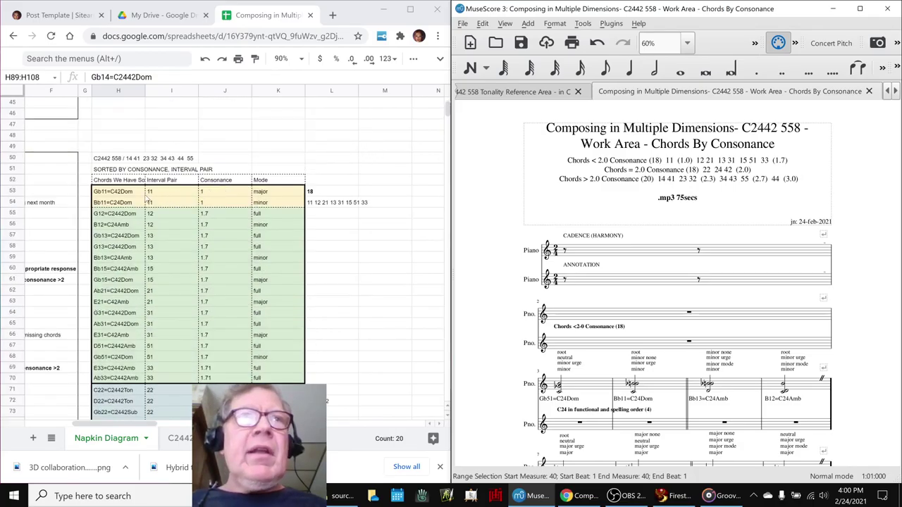
Step: Select the 18 chords below 2.0 consonance and the Chords <2.0 Consonance (18) heading
click(130, 195)
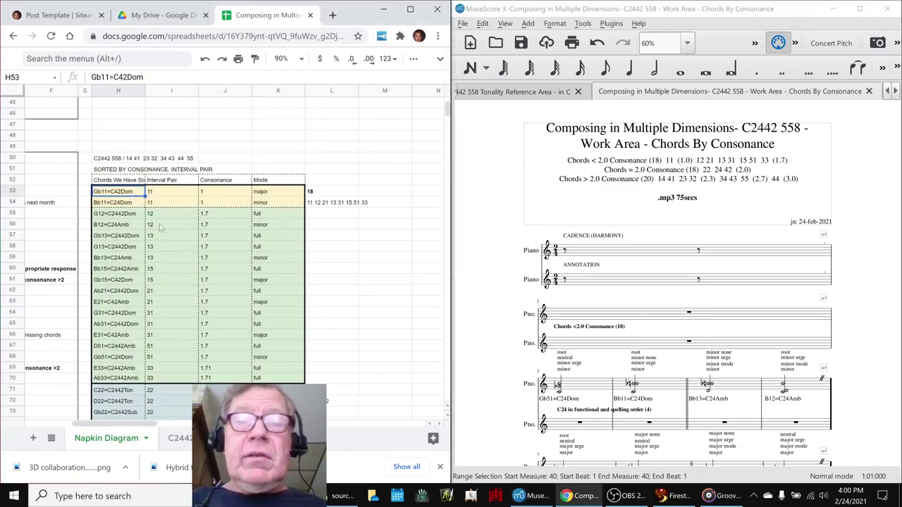
shift+click(272, 381)
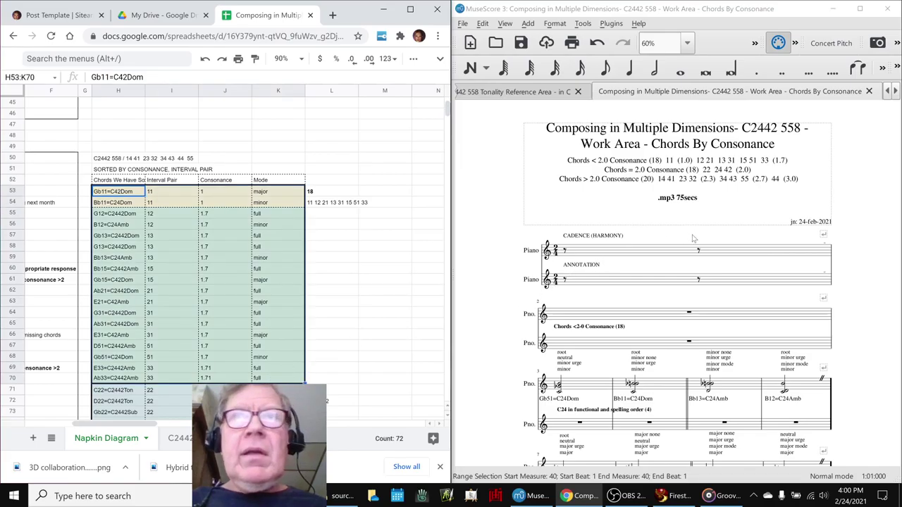
click(618, 328)
scroll(80, 170, down, 5)
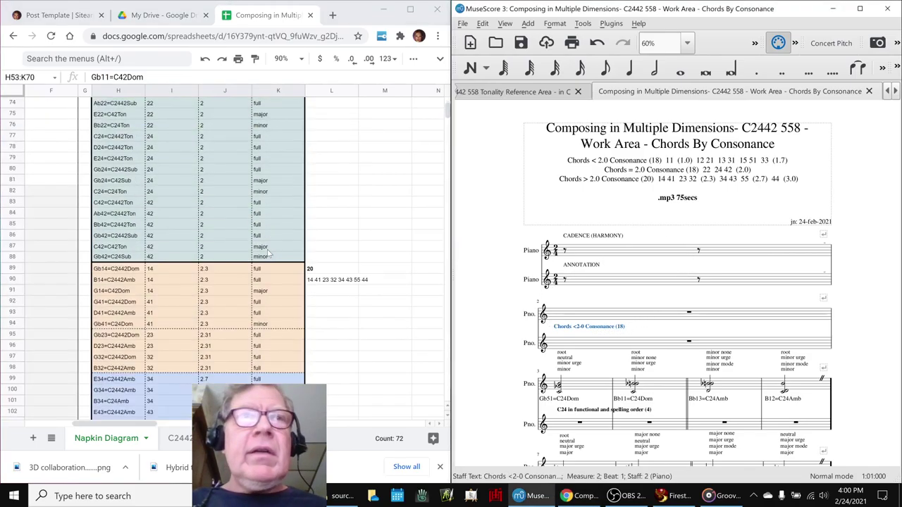
scroll(79, 169, up, 2)
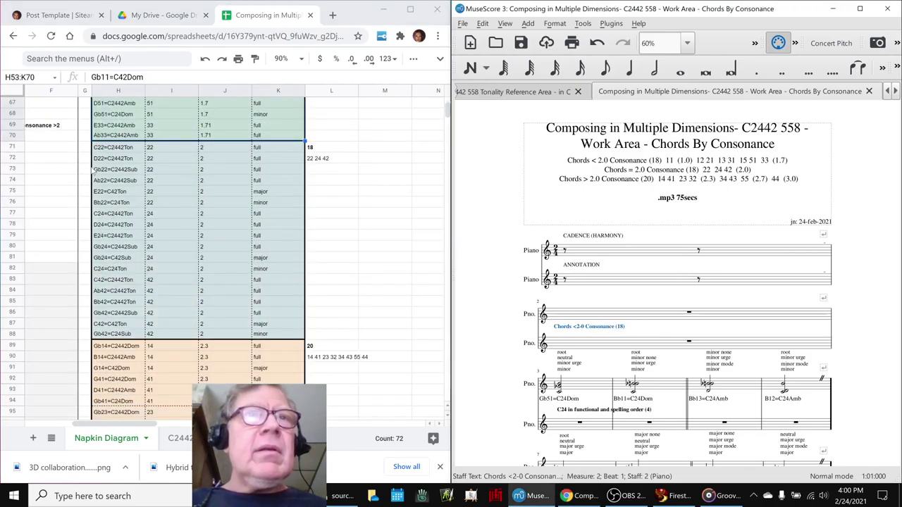
Step: Select the chords equal to 2.0 consonance, then jump to the score's beginning with Ctrl+Home
click(117, 151)
drag(291, 339, 291, 339)
scroll(678, 329, down, 7)
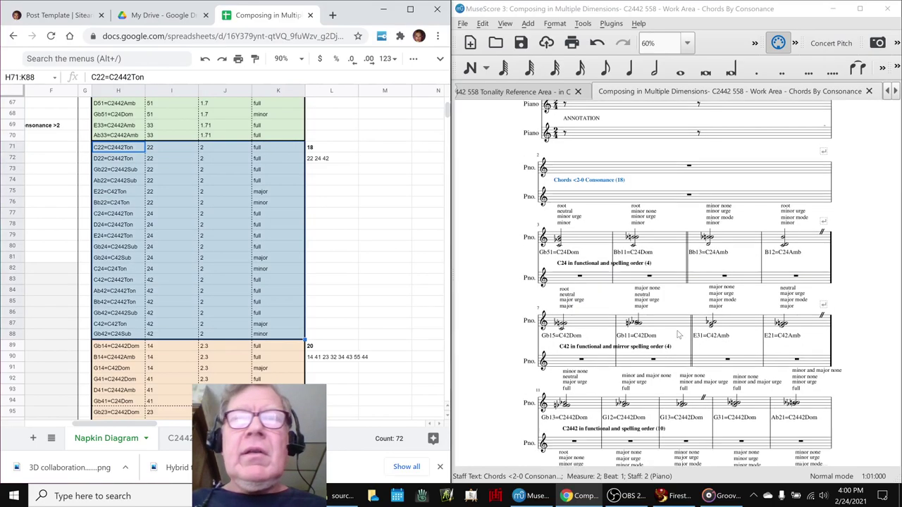
scroll(678, 319, down, 1)
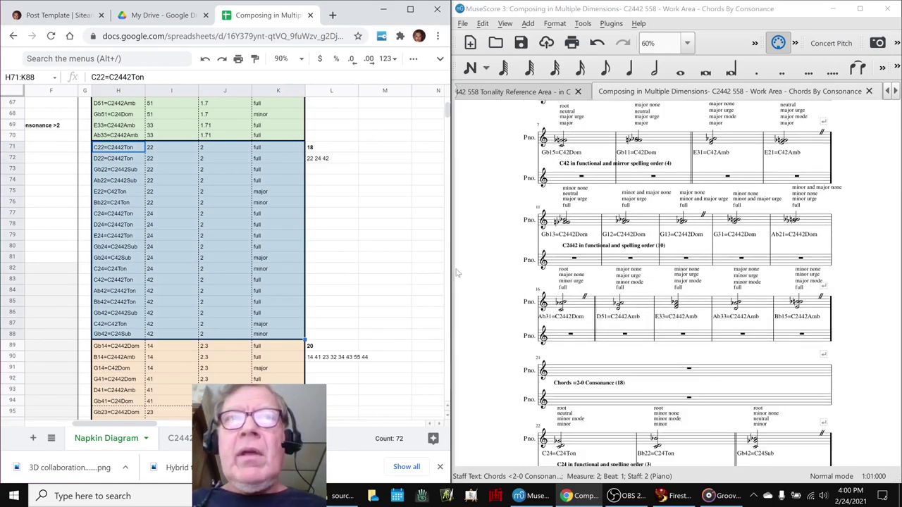
scroll(500, 264, up, 4)
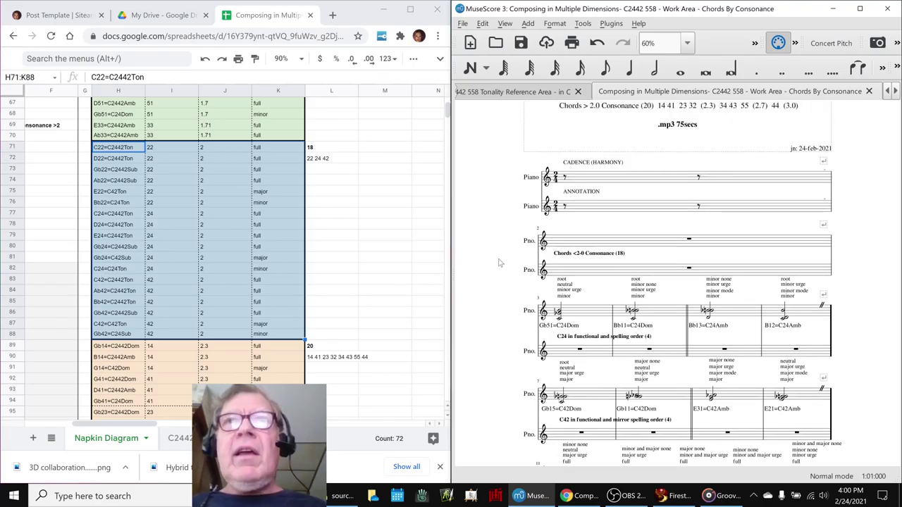
scroll(498, 262, down, 1)
key(ctrl+Home)
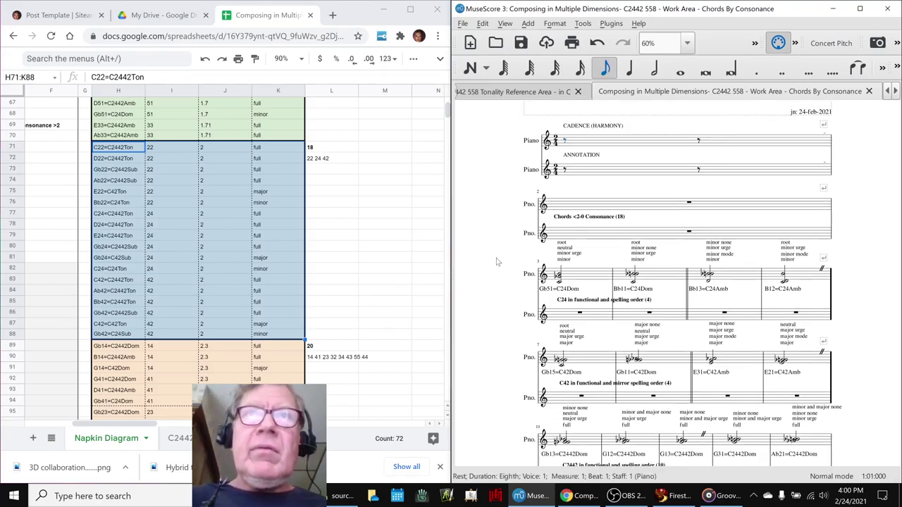
Step: Clear the selection and play the score from the start, marking the first 2.0 chord C22=C2442Ton
key(Escape)
key(space)
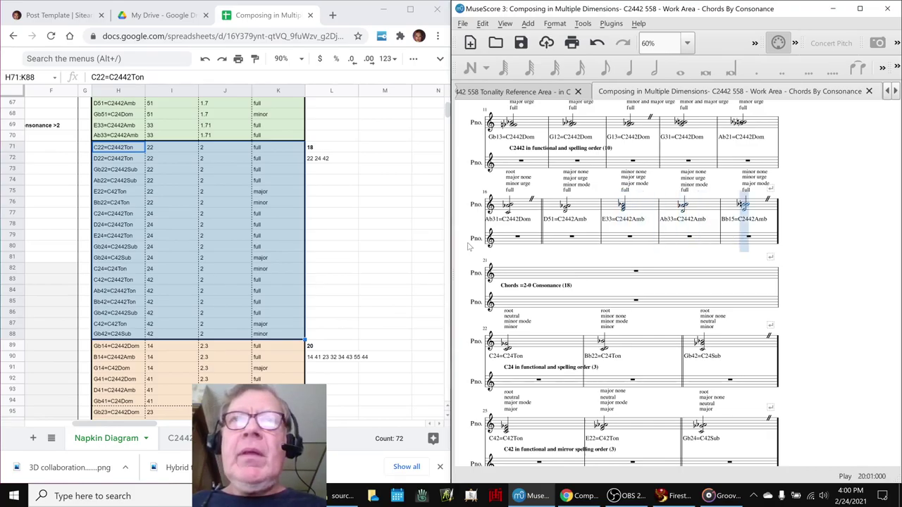
click(298, 234)
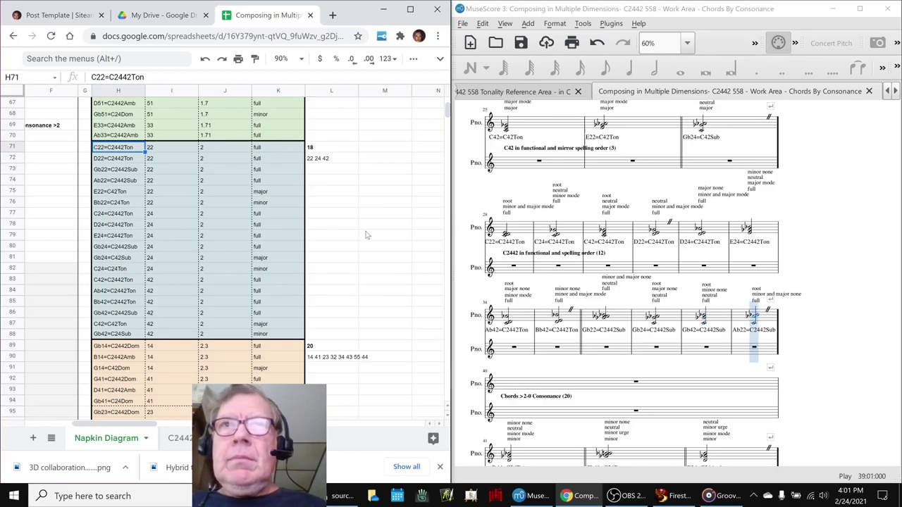
scroll(372, 235, down, 2)
Step: Follow playback by marking H89, the first above-2.0 chord Gb14=C2442Dom
click(94, 195)
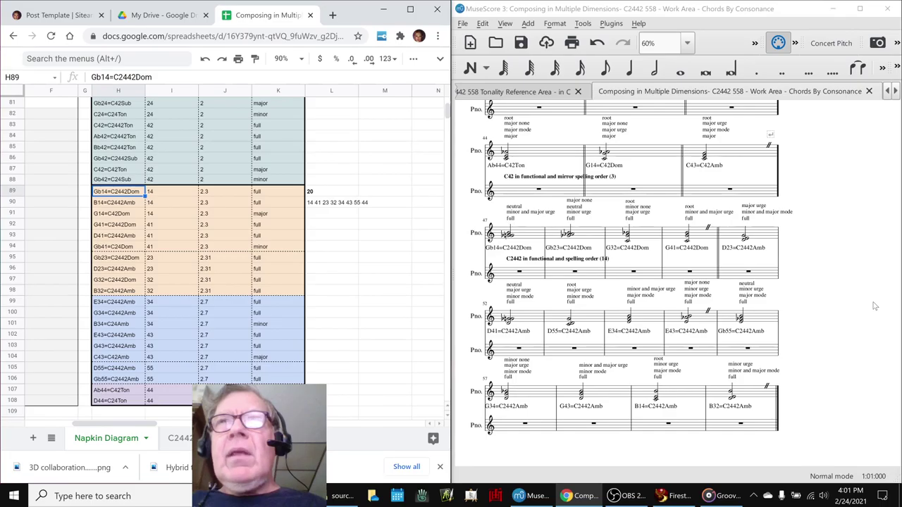
Step: Scroll back up and play measure 3 from the <2-0 group
scroll(875, 306, up, 1)
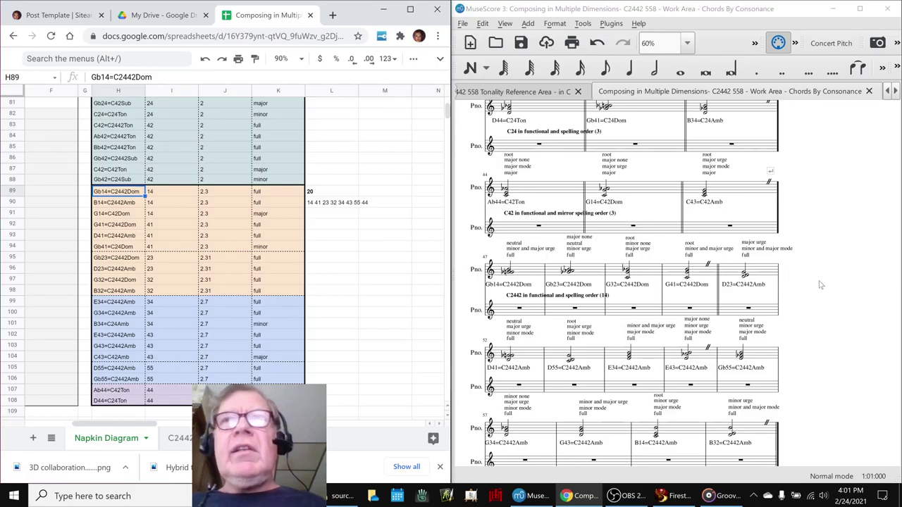
scroll(821, 284, up, 8)
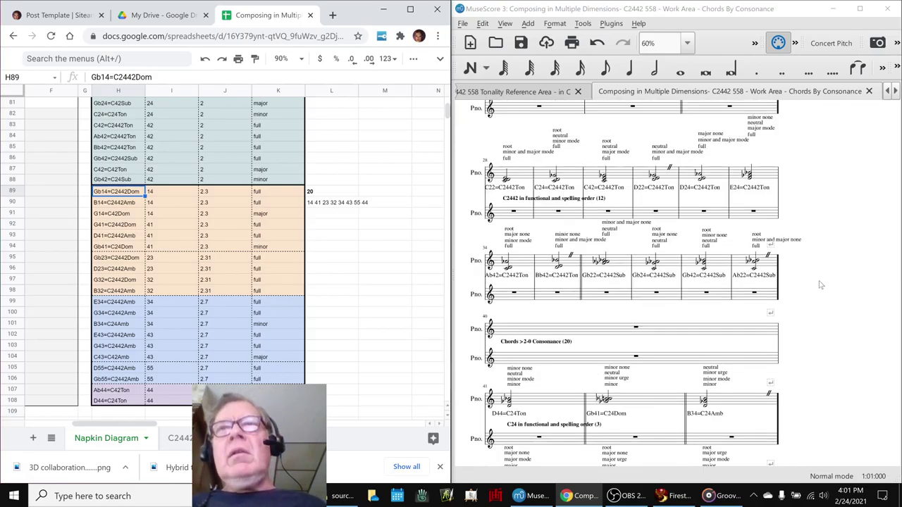
scroll(820, 284, up, 4)
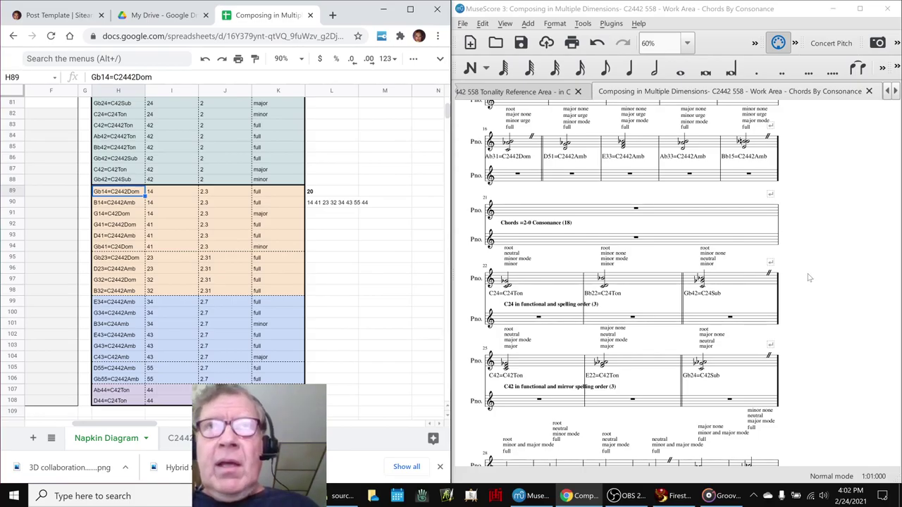
scroll(809, 278, up, 5)
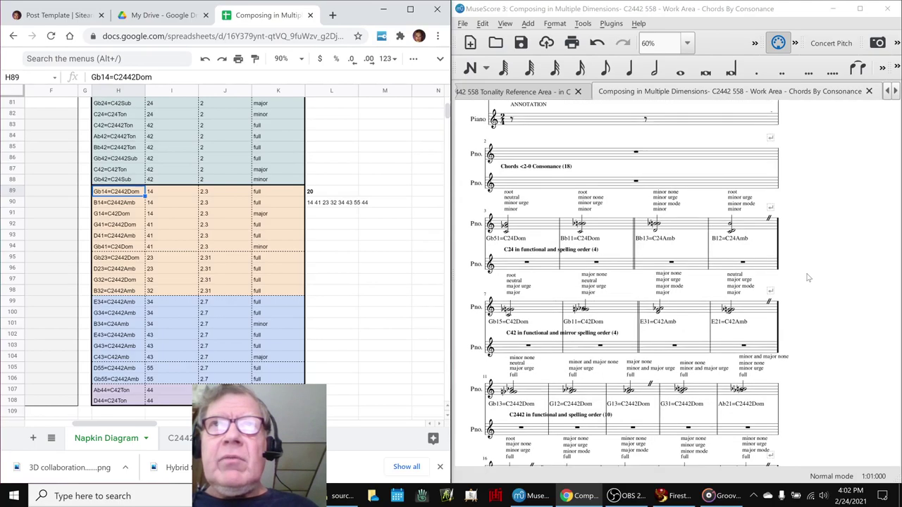
click(532, 231)
key(space)
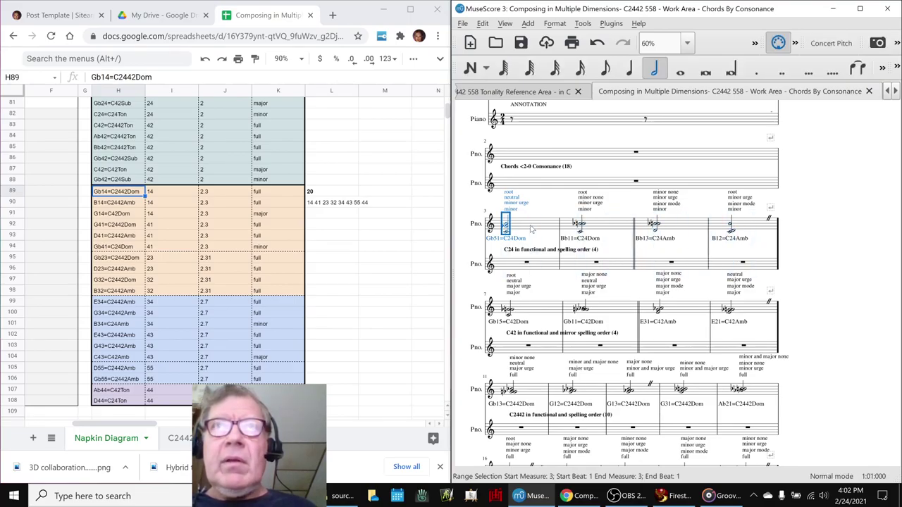
Step: Play measure 22 (=2-0) and measure 41 (>2-0), then stop playback
scroll(532, 229, up, 3)
scroll(533, 229, down, 15)
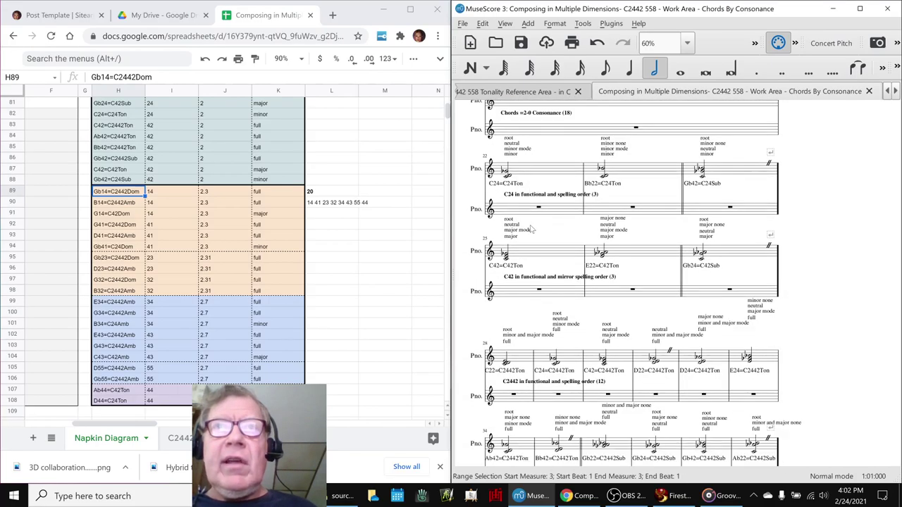
click(536, 171)
key(space)
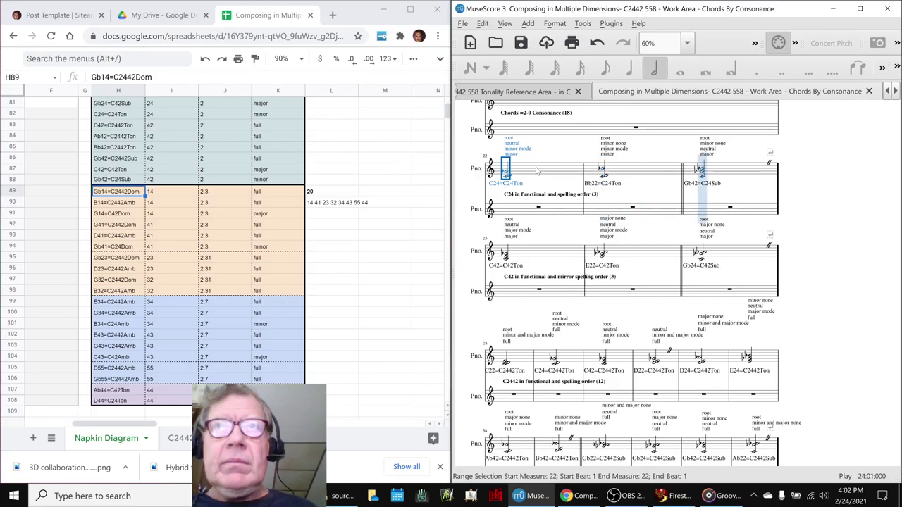
scroll(537, 170, down, 10)
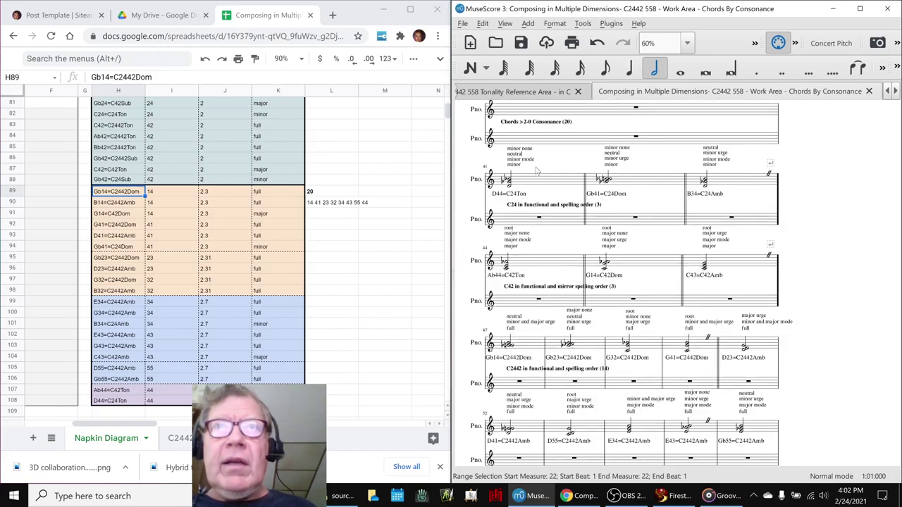
click(534, 186)
key(space)
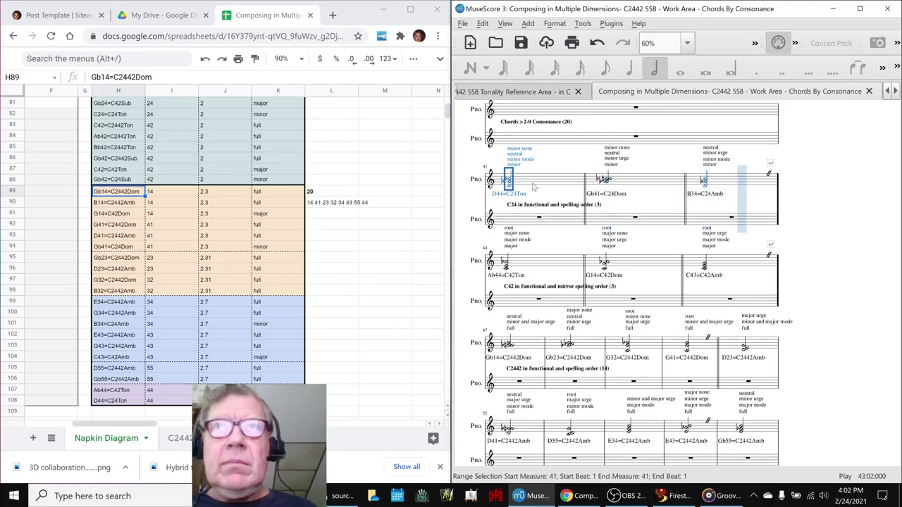
key(space)
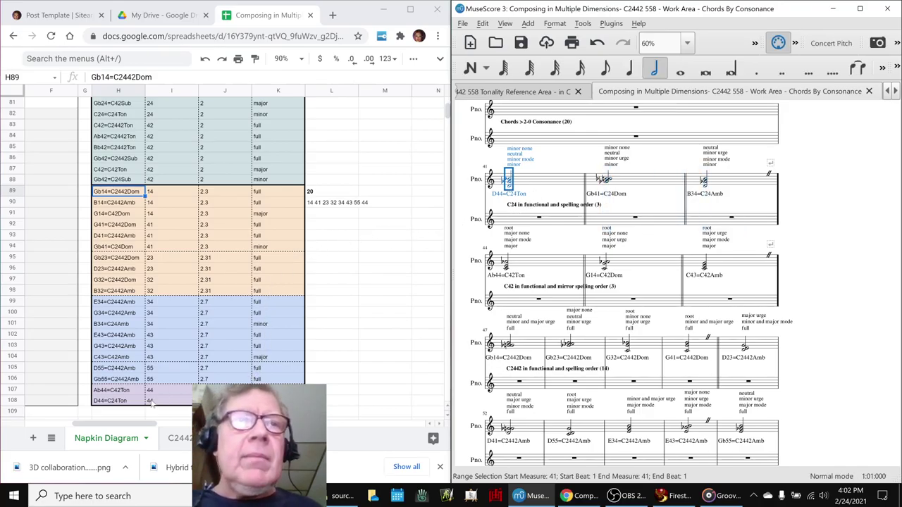
Step: Scroll the sheet to the Reflection through Ideas Next Time notes and bring Firestorm Viewer forward
drag(115, 421, 69, 421)
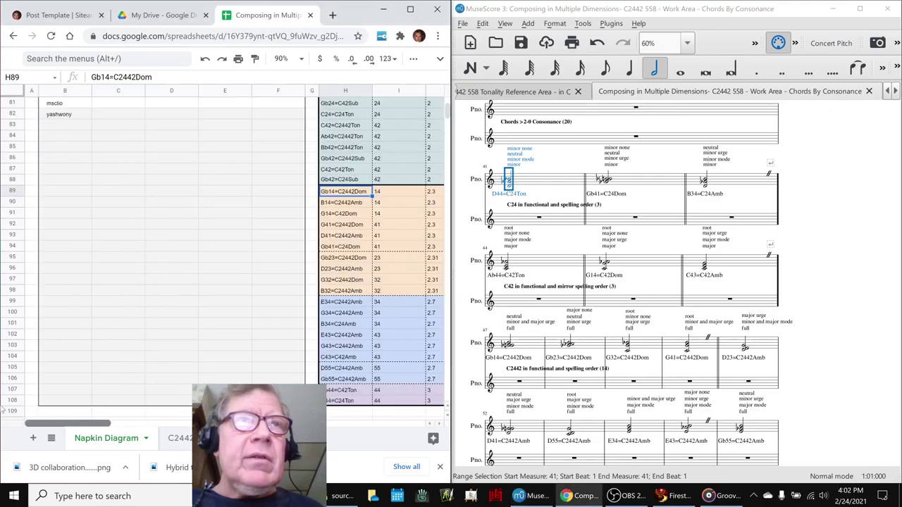
scroll(56, 284, up, 15)
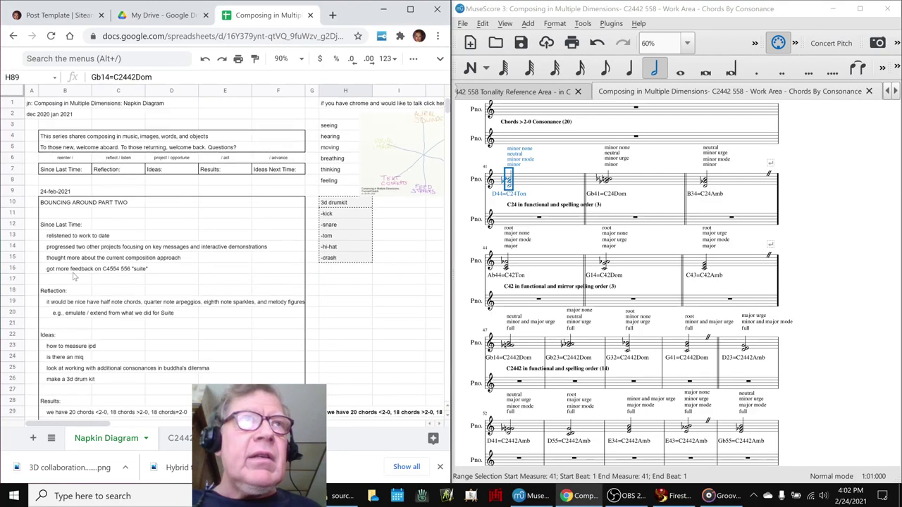
scroll(73, 277, down, 3)
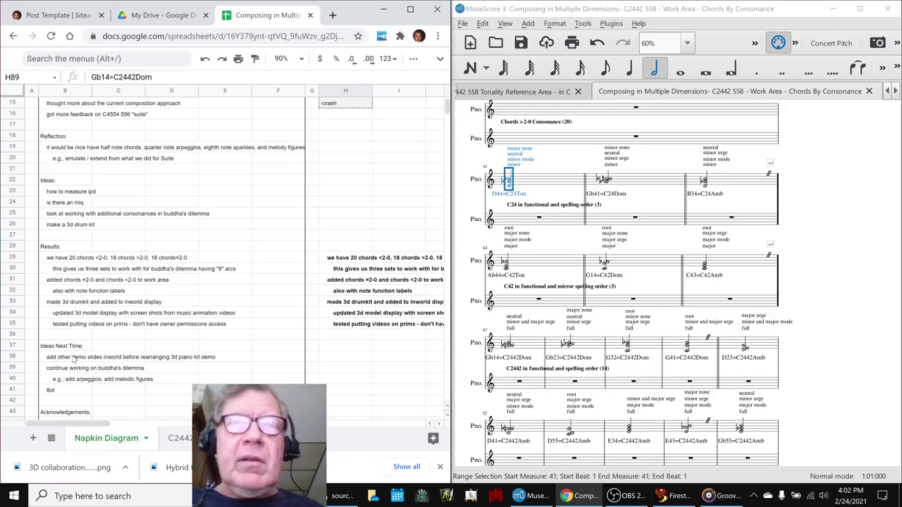
click(673, 497)
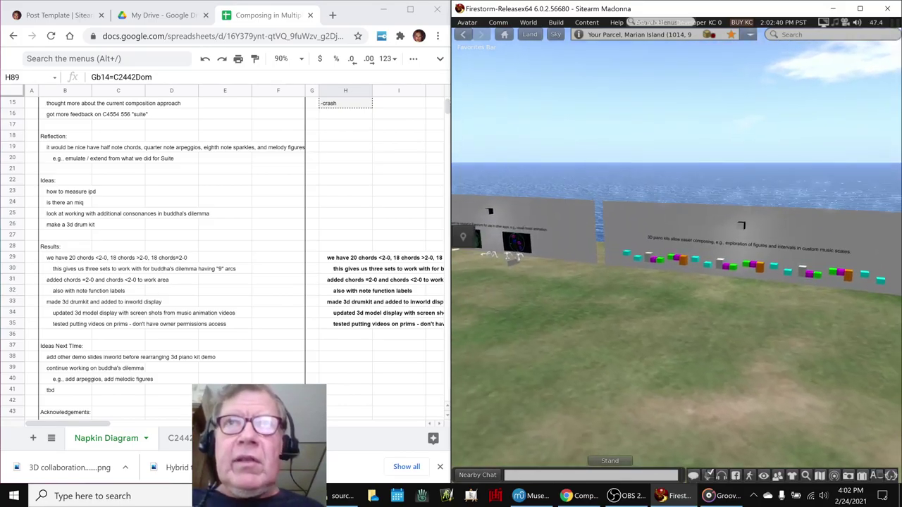
Step: Focus the camera on the wall picture, inspect the white ring in the editor, then reset the camera
click(537, 274)
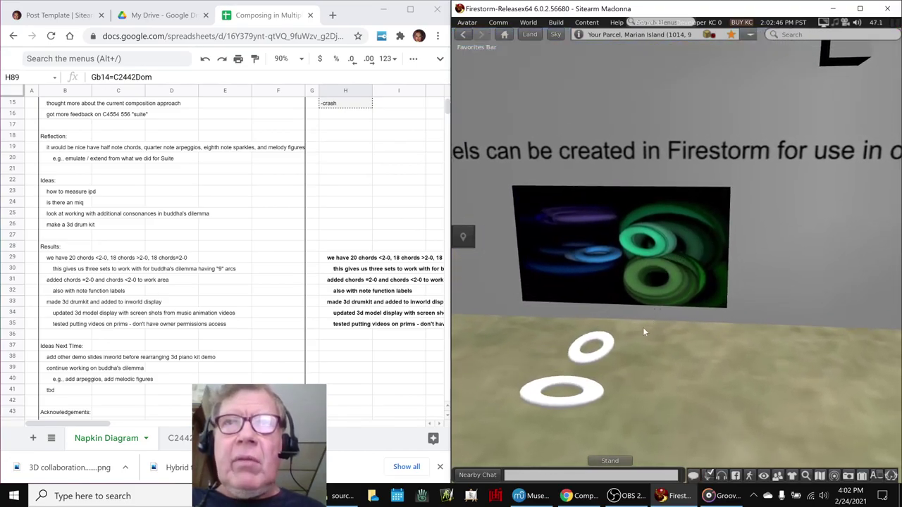
right_click(585, 358)
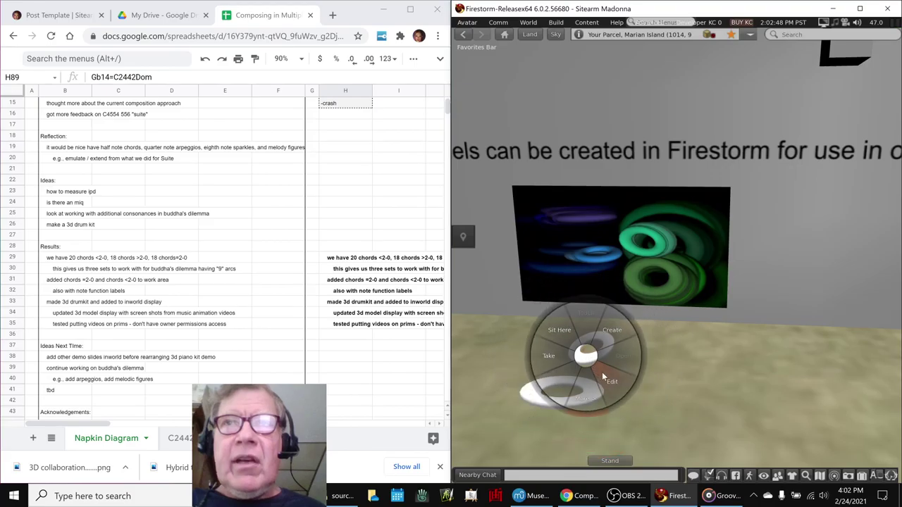
click(602, 372)
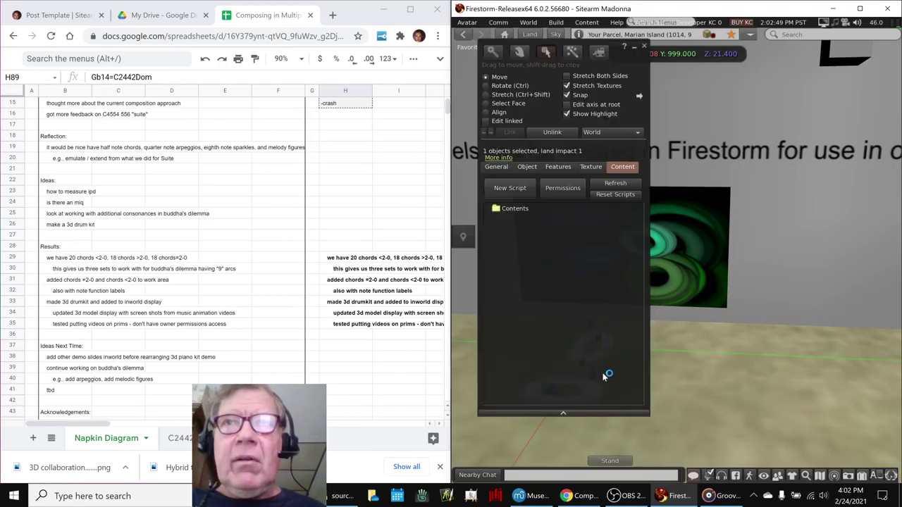
click(643, 46)
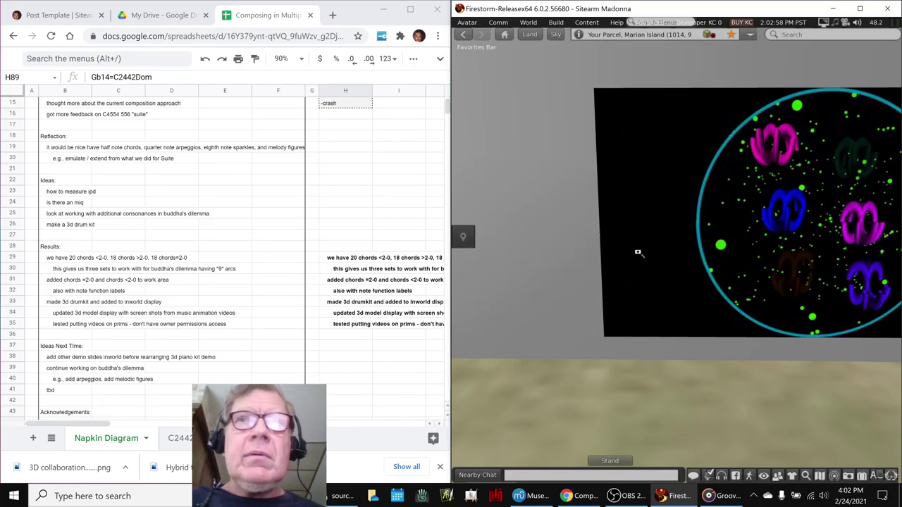
key(Escape)
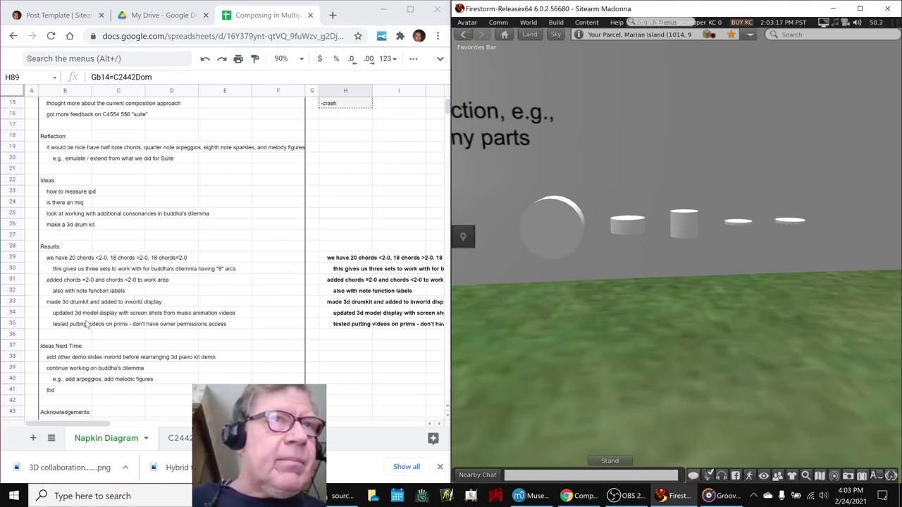
Step: Scroll the view, then bring the OBS streaming window forward
scroll(97, 338, down, 2)
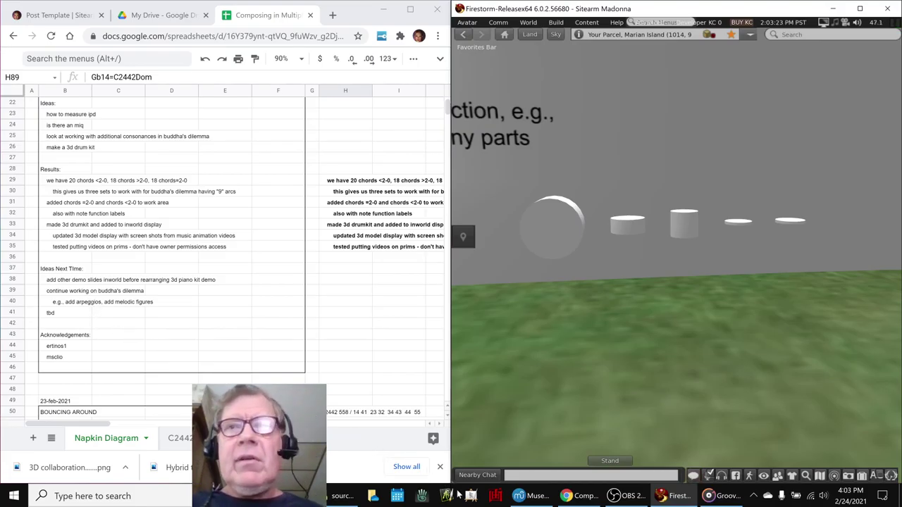
click(629, 498)
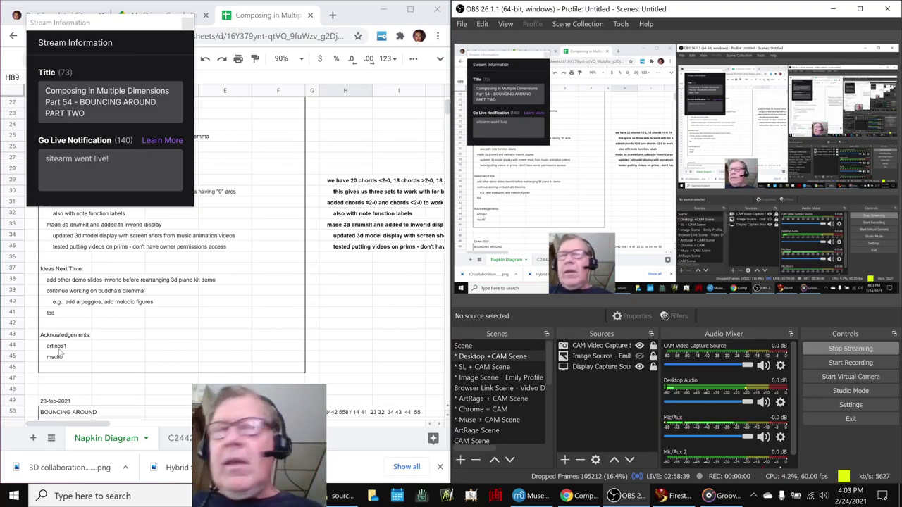
Step: Close the Stream Information popup by clicking in the spreadsheet
click(62, 357)
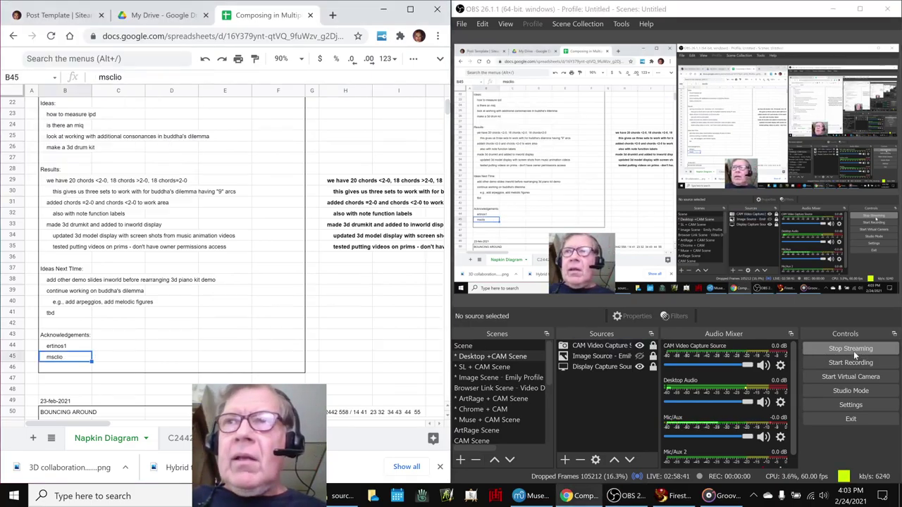